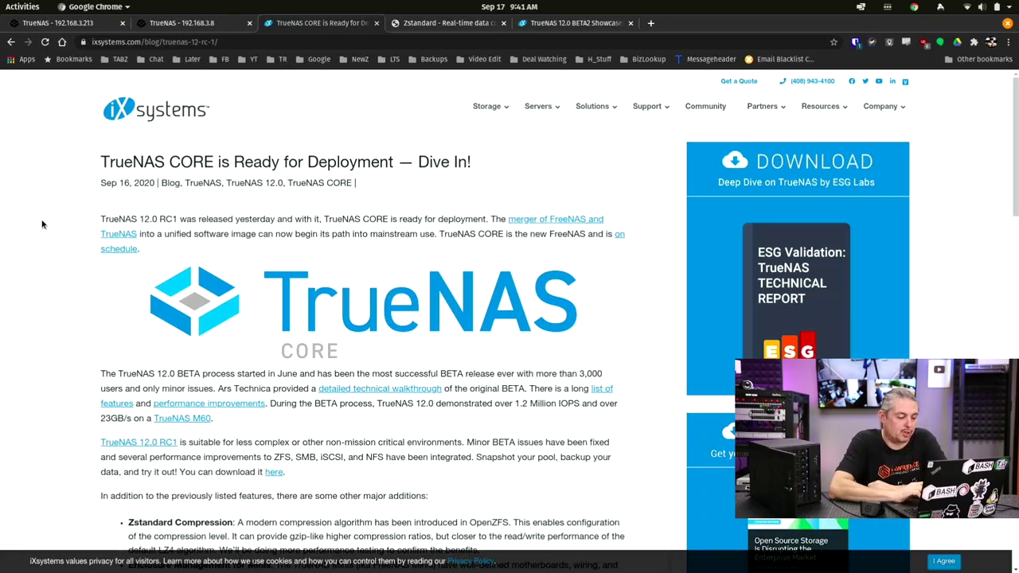
Step: Review the introduction of the TrueNAS 12.0 RC1 post and the ZFS improvements in the BETA2 performance article
{"action": "scroll", "coordinate": [42, 224], "scroll_direction": "down", "scroll_amount": 3}
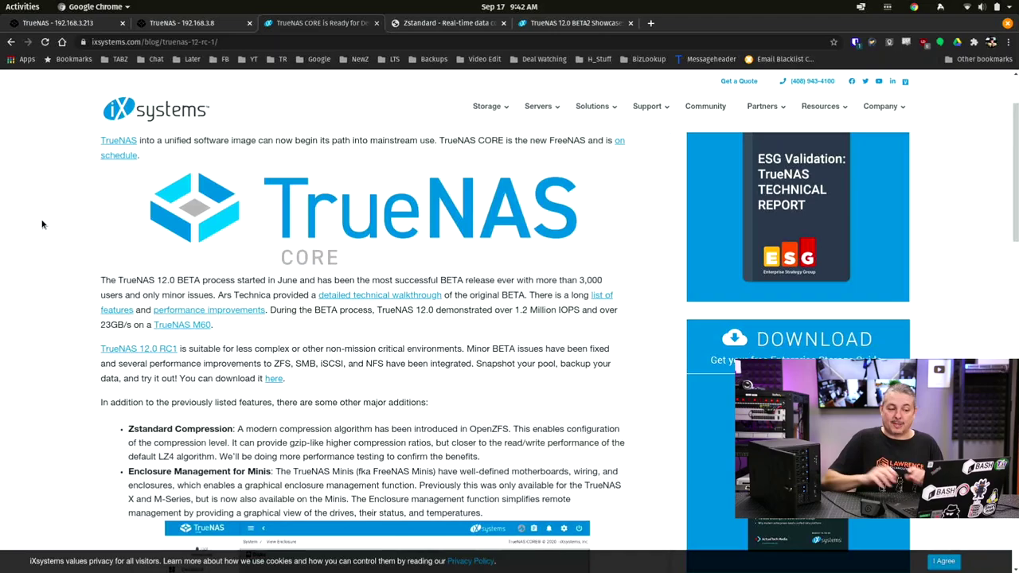
{"action": "left_click", "coordinate": [593, 23]}
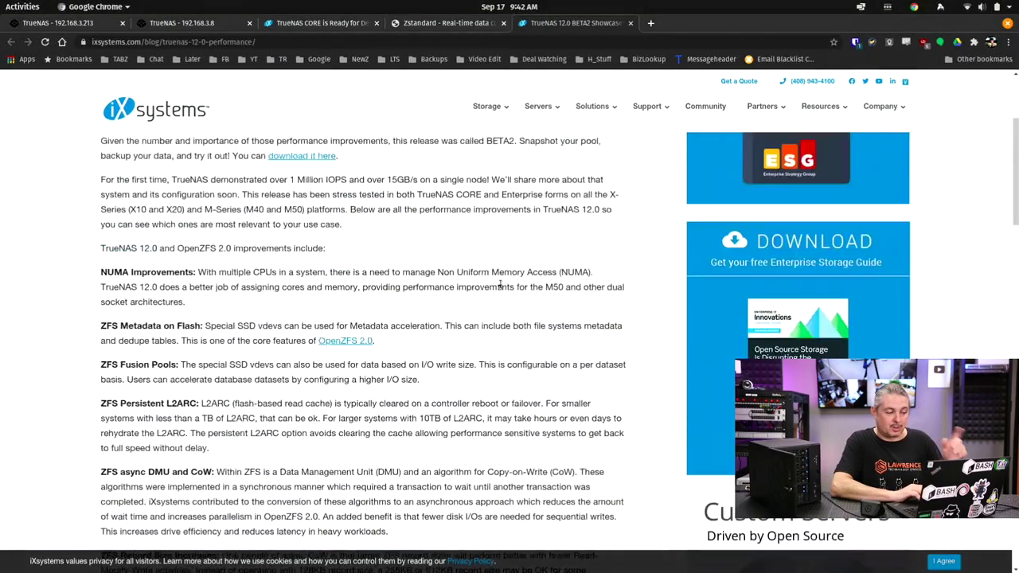
{"action": "scroll", "coordinate": [500, 284], "scroll_direction": "up", "scroll_amount": 5}
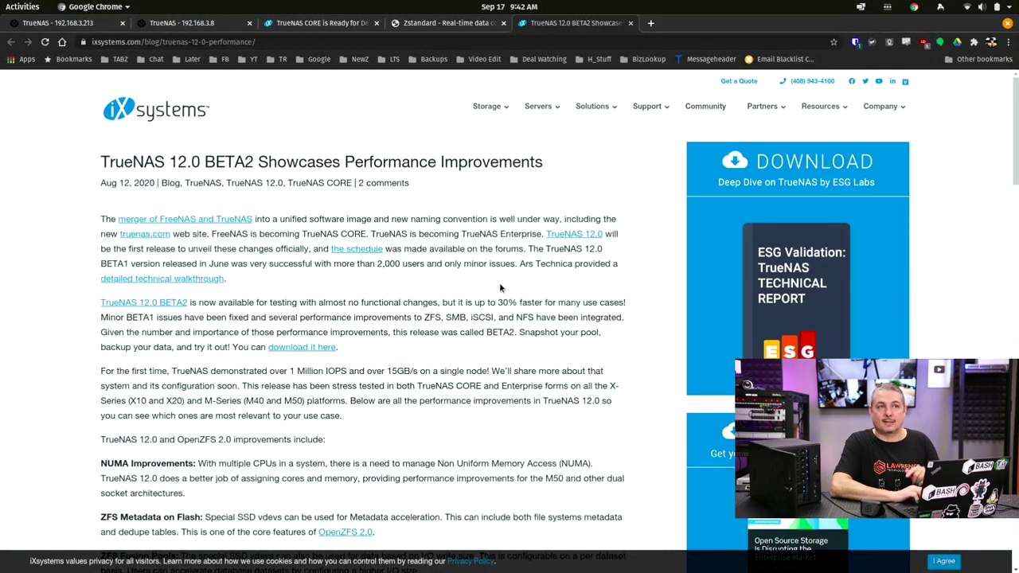
{"action": "scroll", "coordinate": [499, 282], "scroll_direction": "down", "scroll_amount": 10}
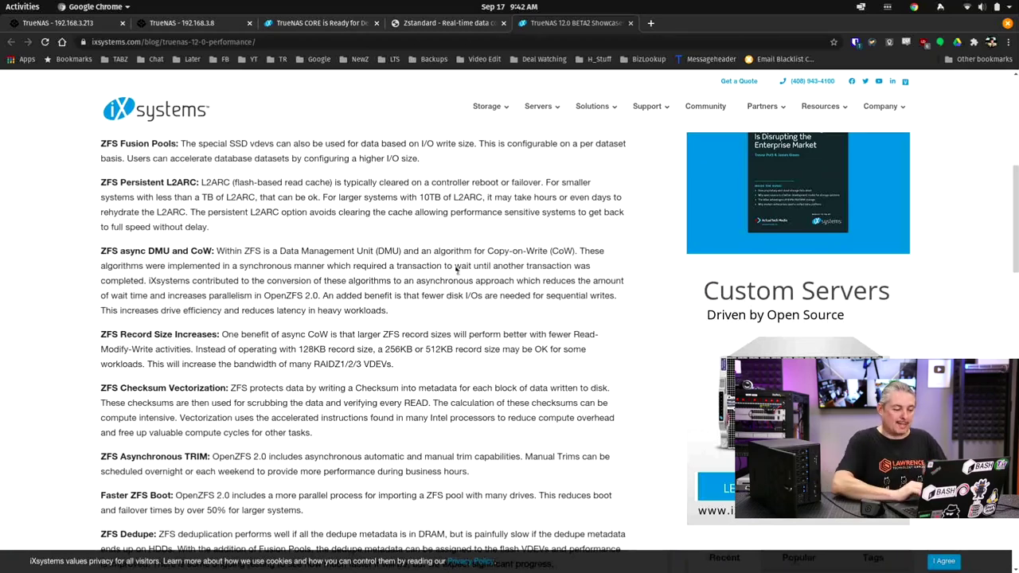
Step: Highlight the Zstandard Compression heading in the RC1 post and view the Zstandard project page
{"action": "left_click", "coordinate": [317, 23]}
{"action": "scroll", "coordinate": [92, 243], "scroll_direction": "down", "scroll_amount": 4}
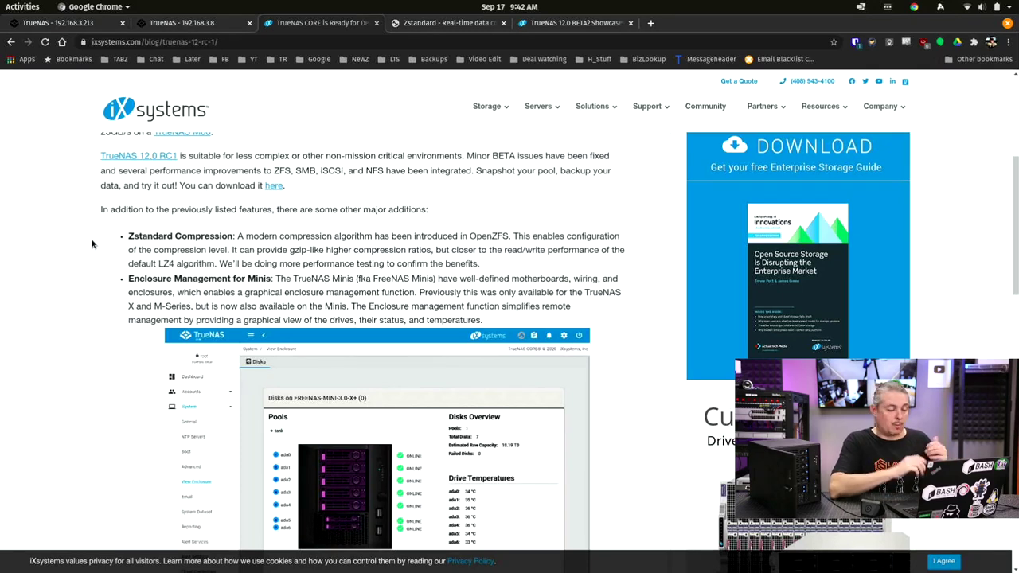
{"action": "mouse_move", "coordinate": [128, 236]}
{"action": "left_mouse_down"}
{"action": "mouse_move", "coordinate": [236, 236]}
{"action": "mouse_move", "coordinate": [121, 237]}
{"action": "mouse_move", "coordinate": [130, 232]}
{"action": "left_mouse_up"}
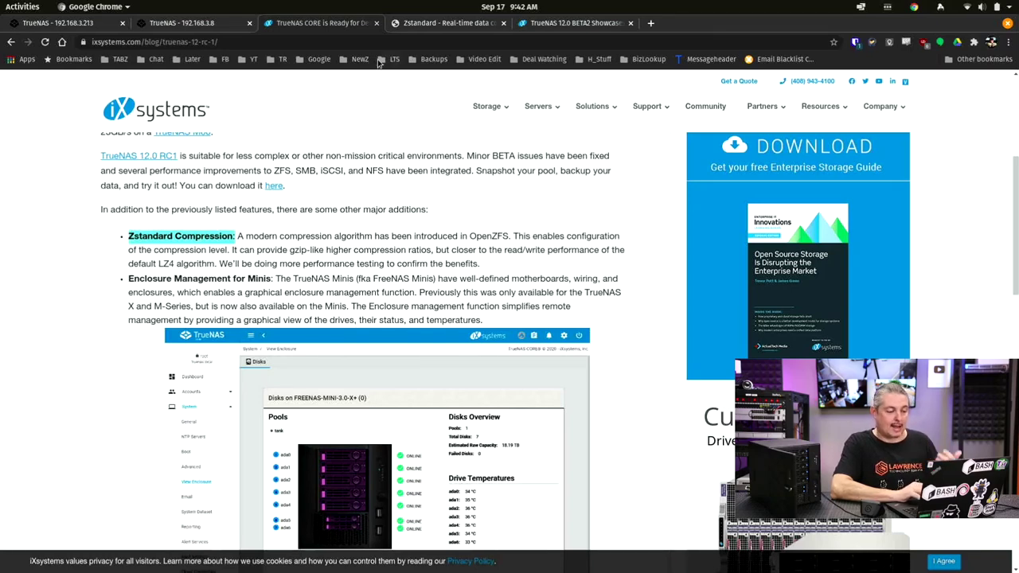
{"action": "left_click", "coordinate": [432, 23]}
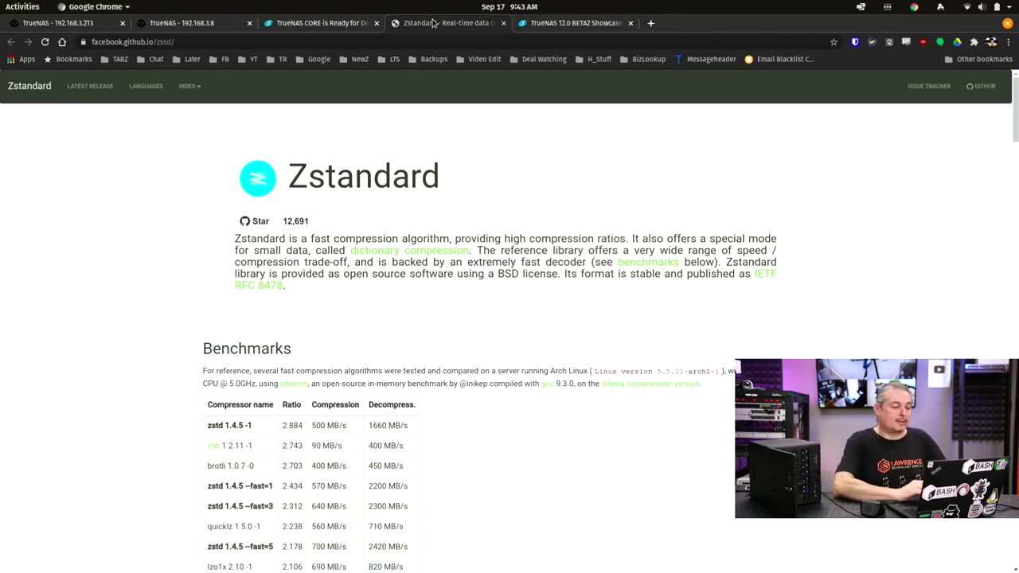
Step: Return to the RC1 post and read the Enclosure Management for Minis section with its illustration
{"action": "left_click", "coordinate": [334, 24]}
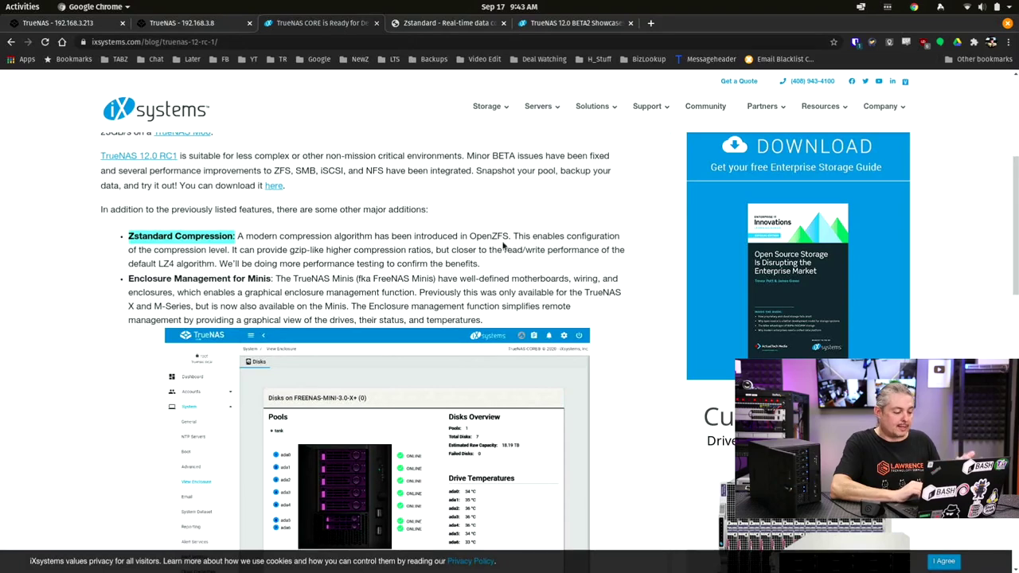
{"action": "scroll", "coordinate": [111, 328], "scroll_direction": "down", "scroll_amount": 3}
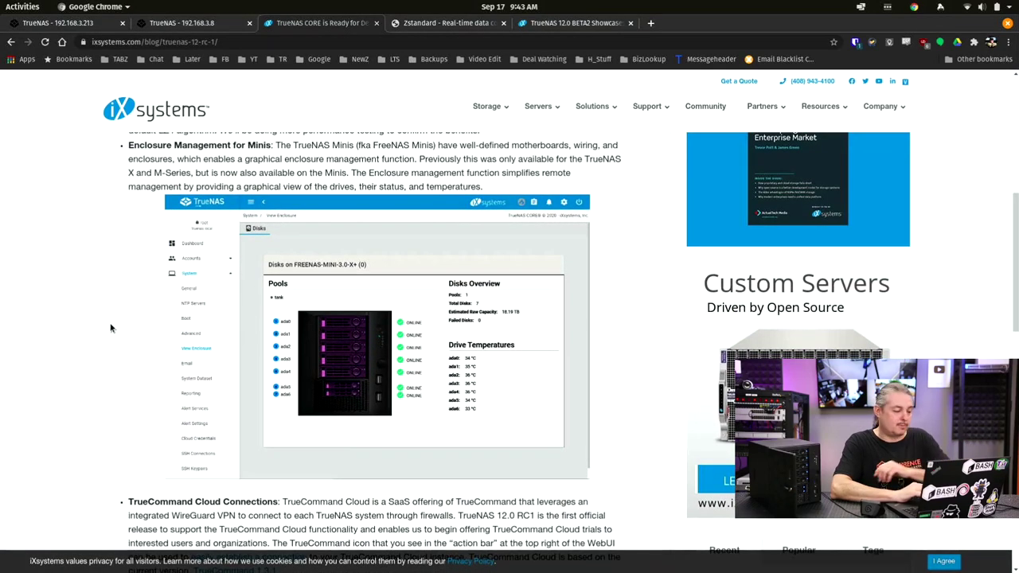
{"action": "scroll", "coordinate": [110, 327], "scroll_direction": "up", "scroll_amount": 1}
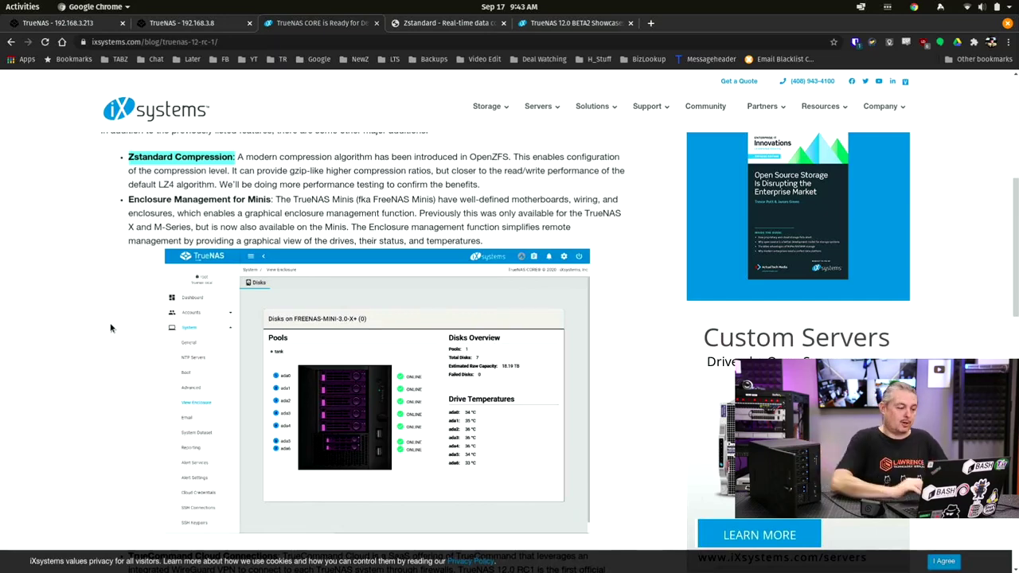
Step: View the disk enclosure of the TrueNAS system at 192.168.3.213
{"action": "left_click", "coordinate": [89, 24]}
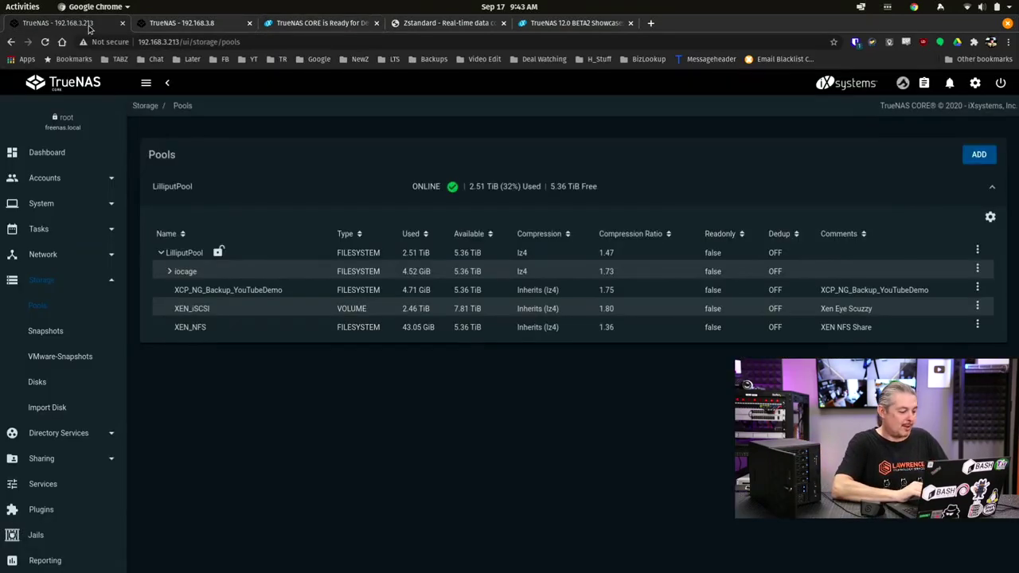
{"action": "left_click", "coordinate": [66, 154]}
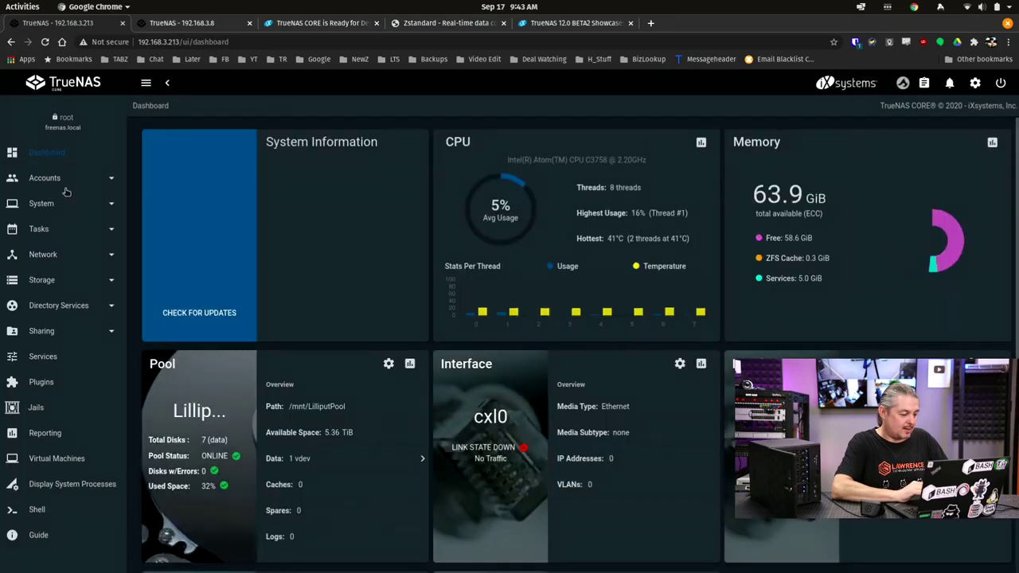
{"action": "left_click", "coordinate": [63, 203]}
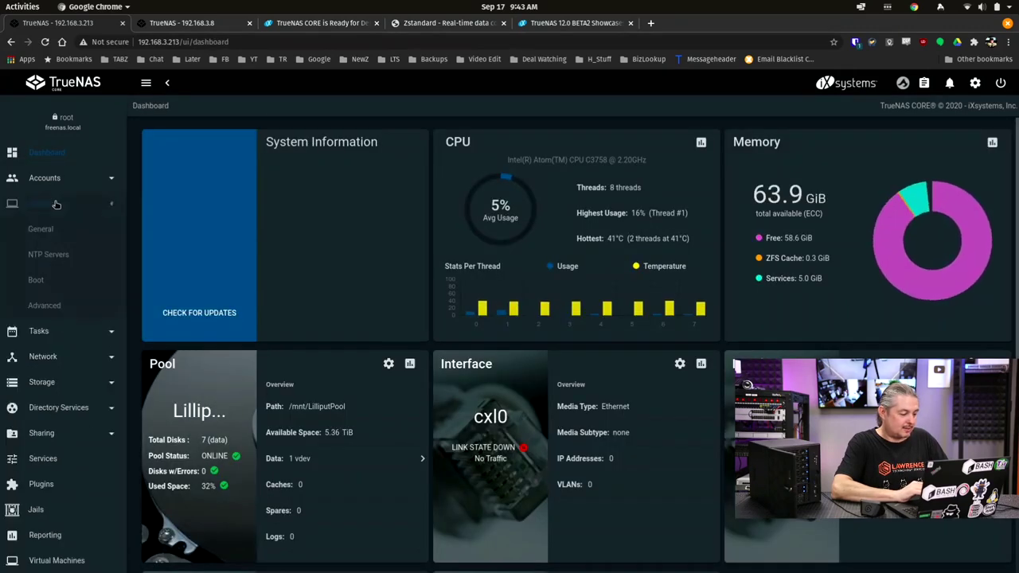
{"action": "left_click", "coordinate": [64, 333]}
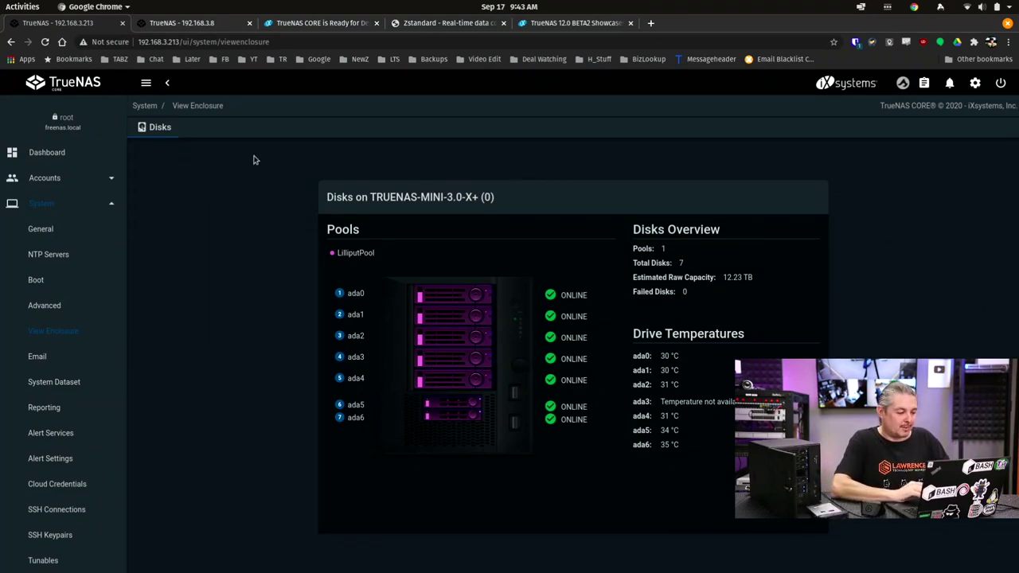
Step: Refresh the enclosure view, then check and dismiss all alerts about the degraded pool
{"action": "left_click", "coordinate": [46, 43]}
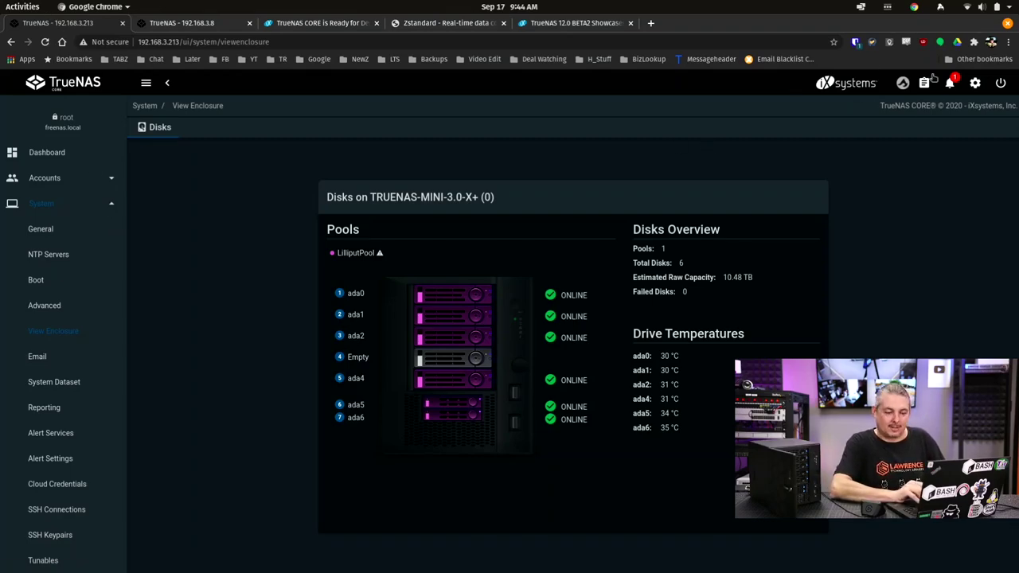
{"action": "left_click", "coordinate": [951, 84]}
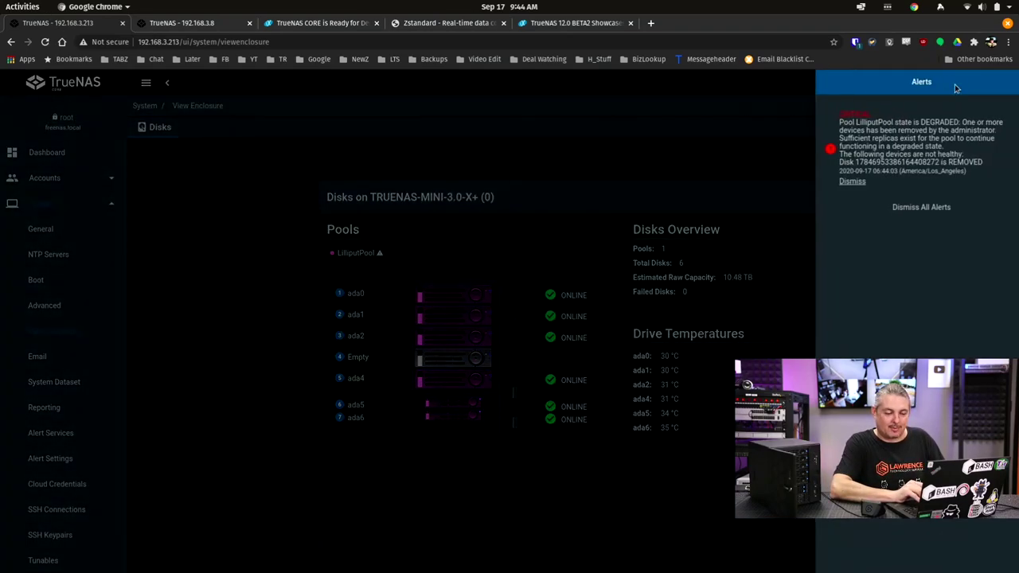
{"action": "left_click", "coordinate": [930, 208]}
{"action": "left_click", "coordinate": [493, 131]}
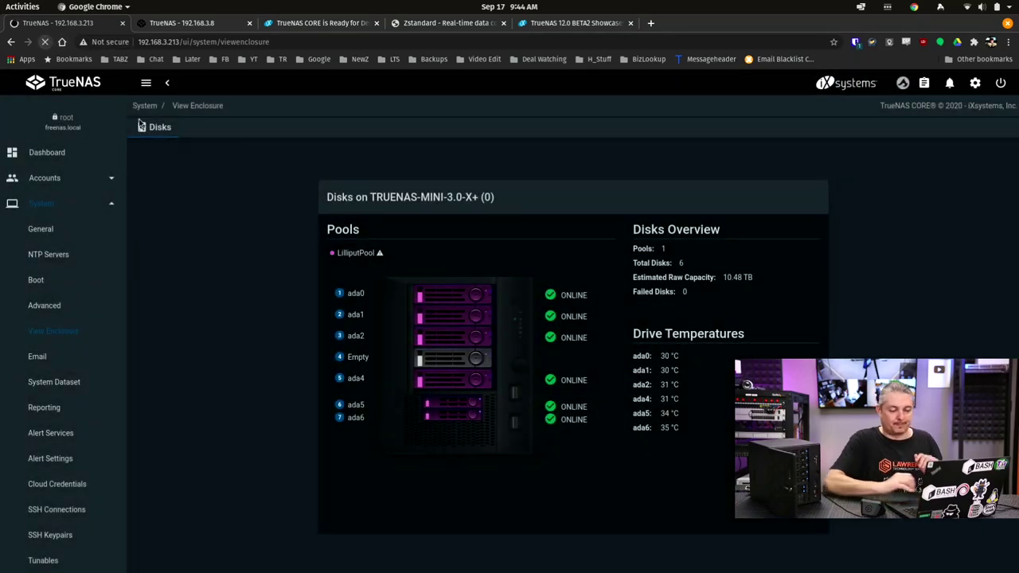
Step: Reload the enclosure view and check the state of LilliputPool in the storage pools list
{"action": "left_click", "coordinate": [45, 41]}
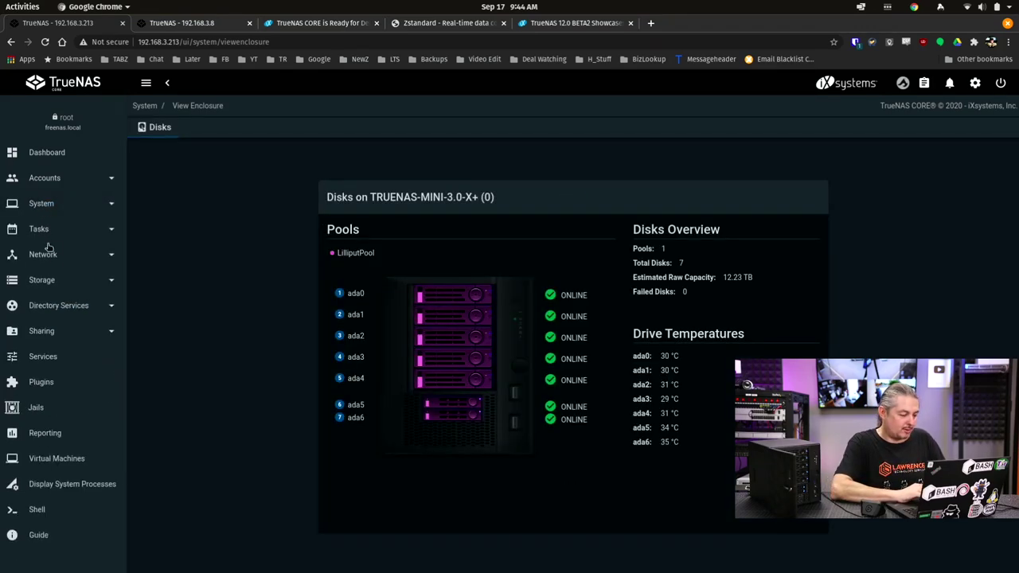
{"action": "left_click", "coordinate": [46, 280]}
{"action": "left_click", "coordinate": [40, 305]}
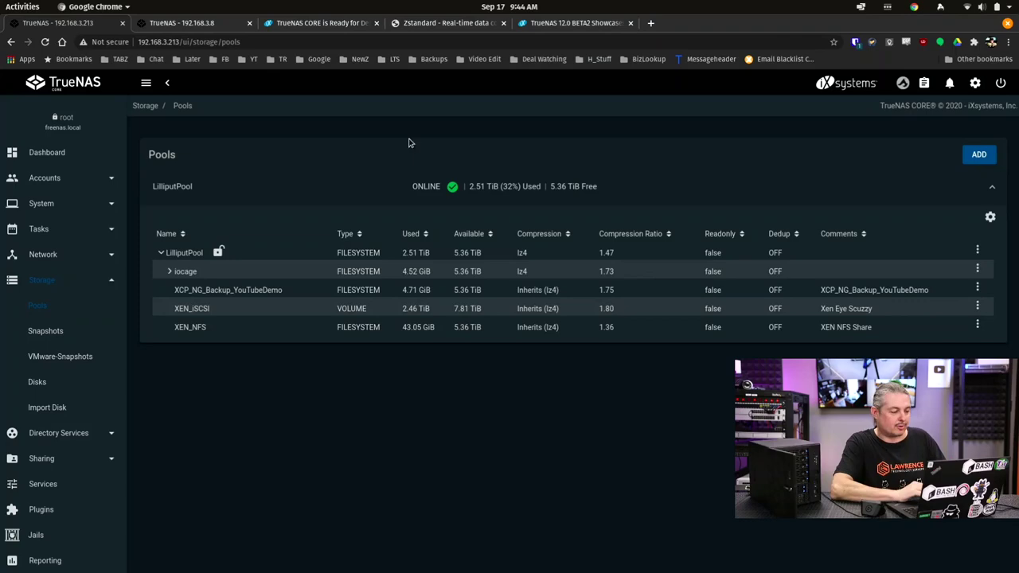
Step: Read the remainder of the RC1 post, from TrueCommand Cloud Connections to the release schedule and upgrade notes
{"action": "left_click", "coordinate": [328, 22]}
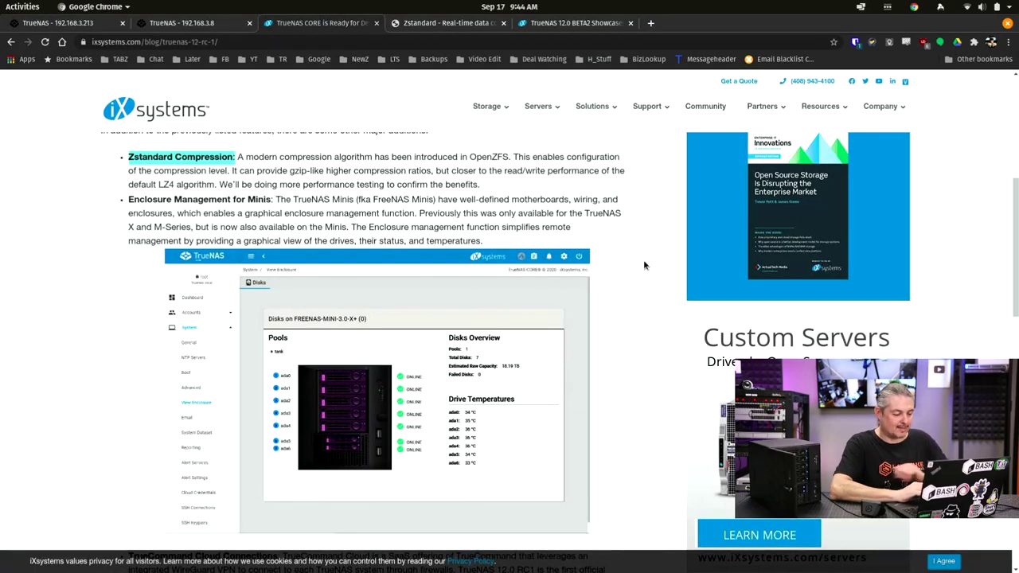
{"action": "scroll", "coordinate": [644, 265], "scroll_direction": "down", "scroll_amount": 5}
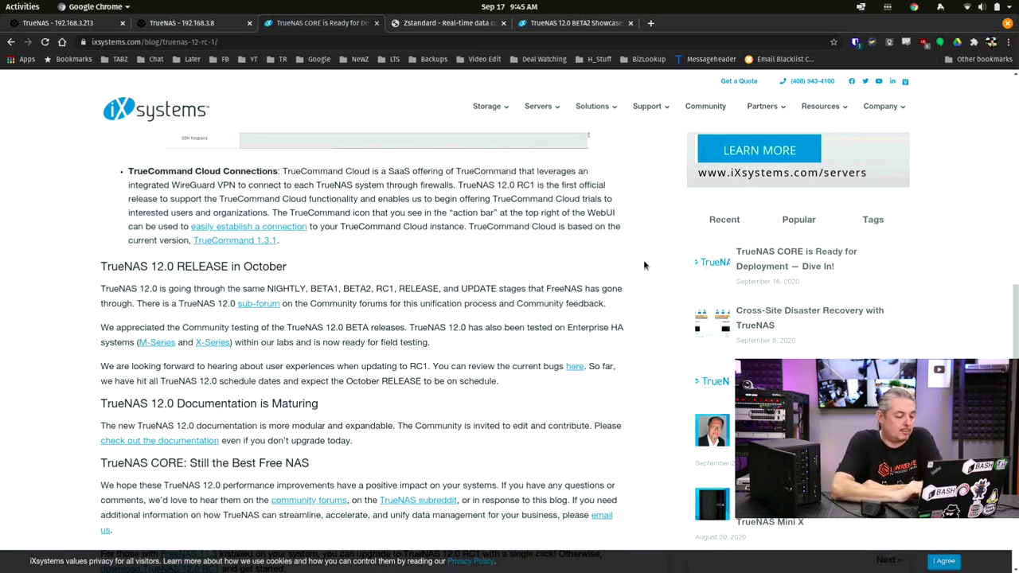
{"action": "scroll", "coordinate": [69, 276], "scroll_direction": "down", "scroll_amount": 1}
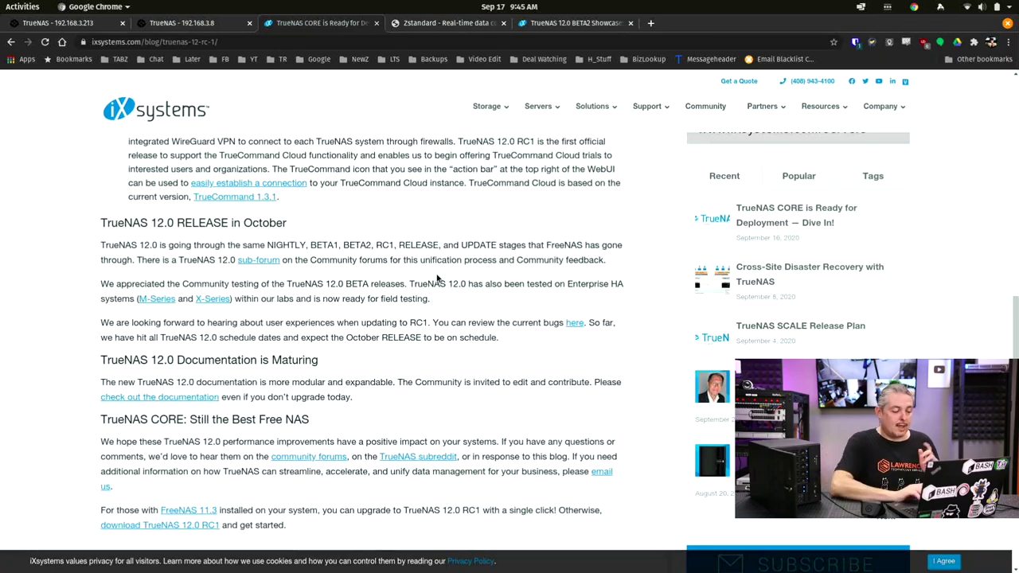
{"action": "scroll", "coordinate": [437, 278], "scroll_direction": "down", "scroll_amount": 2}
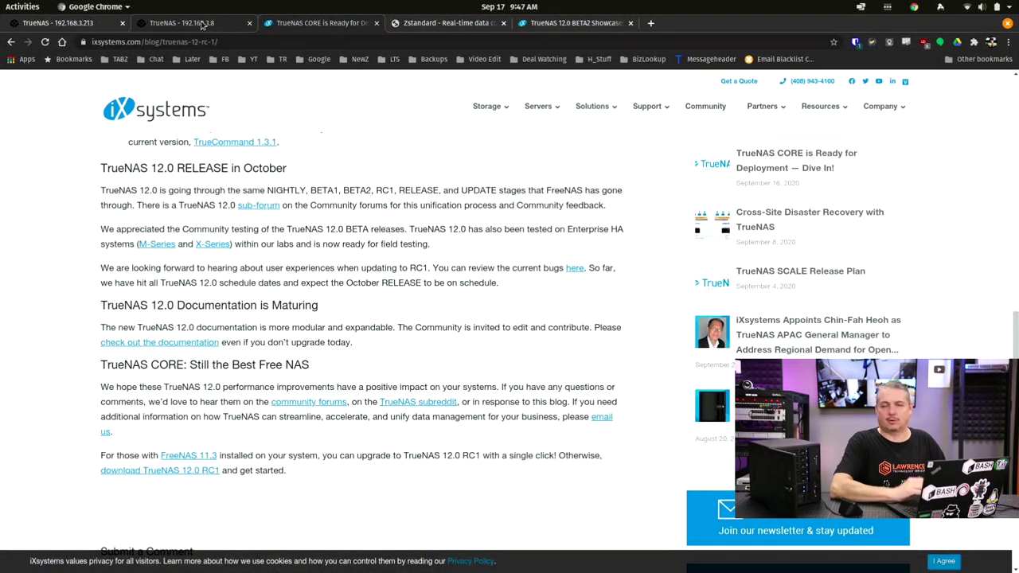
Step: Check the version, platform, pool and interfaces on the dashboard of the TrueNAS server at 192.168.3.8
{"action": "left_click", "coordinate": [203, 23]}
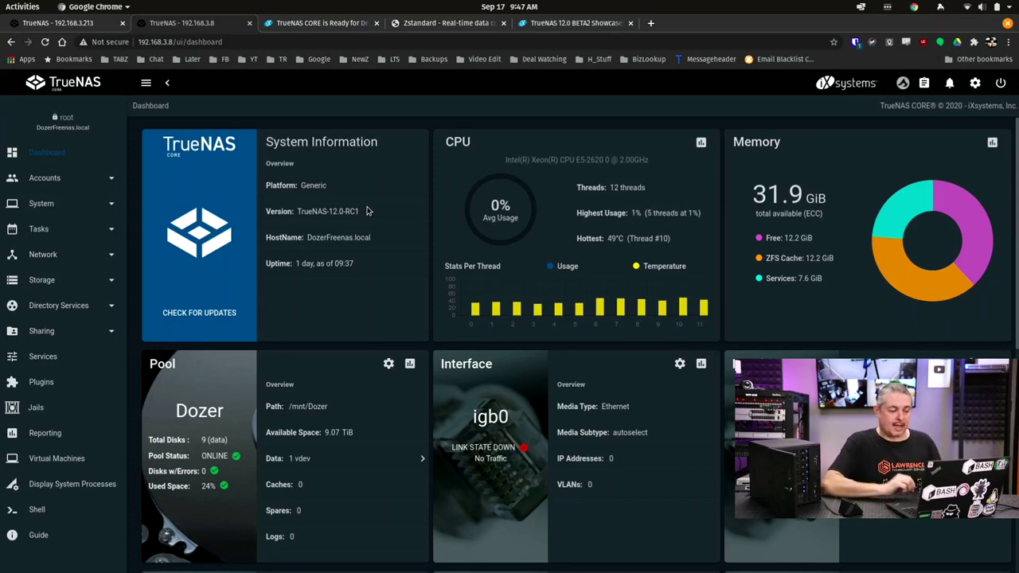
{"action": "left_click_drag", "start_coordinate": [298, 211], "coordinate": [369, 233]}
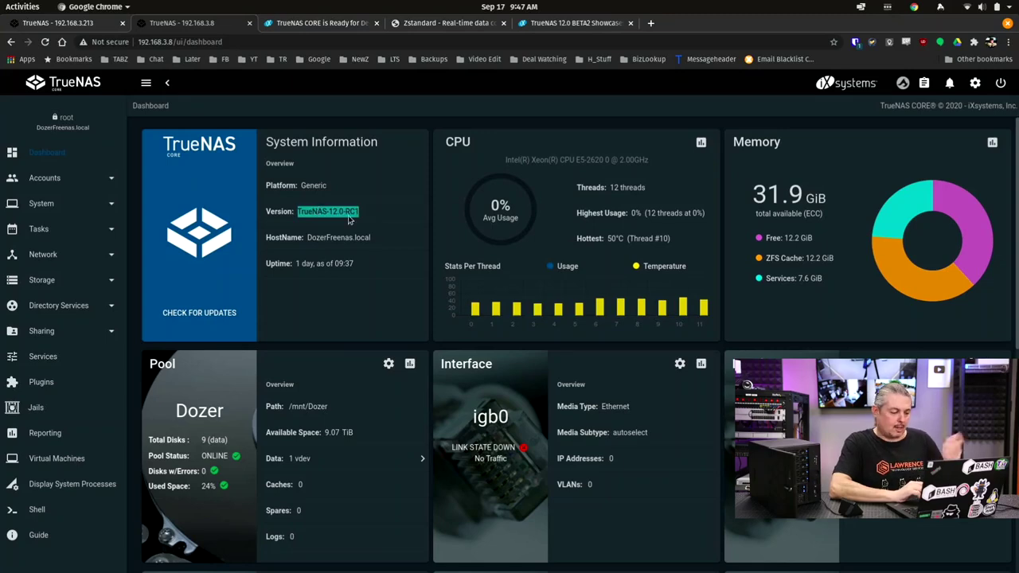
{"action": "double_click", "coordinate": [308, 185]}
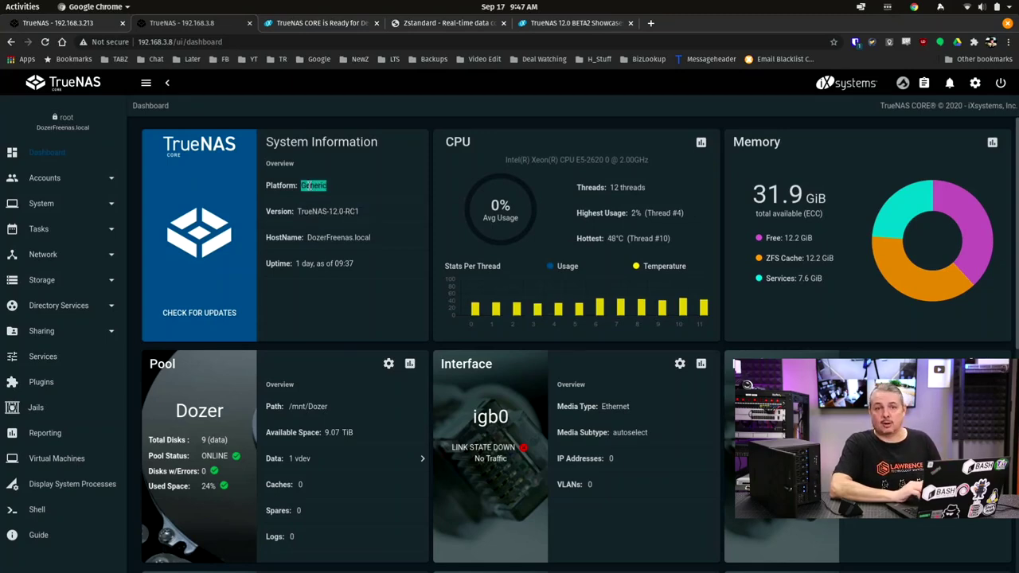
{"action": "scroll", "coordinate": [308, 186], "scroll_direction": "down", "scroll_amount": 3}
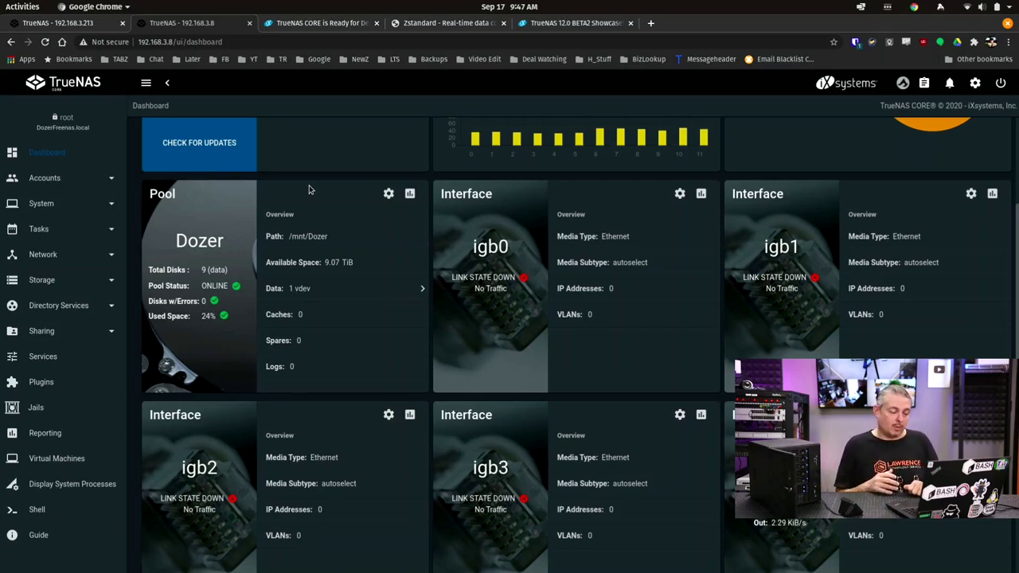
Step: Open the list of replication tasks on the TrueNAS server at 192.168.3.8
{"action": "left_click", "coordinate": [57, 209]}
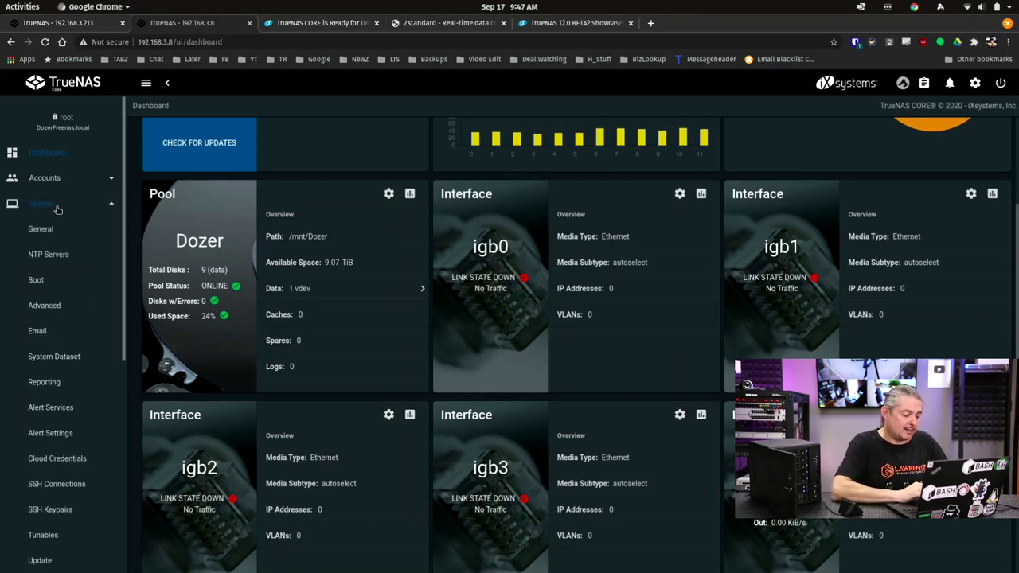
{"action": "left_click", "coordinate": [57, 207]}
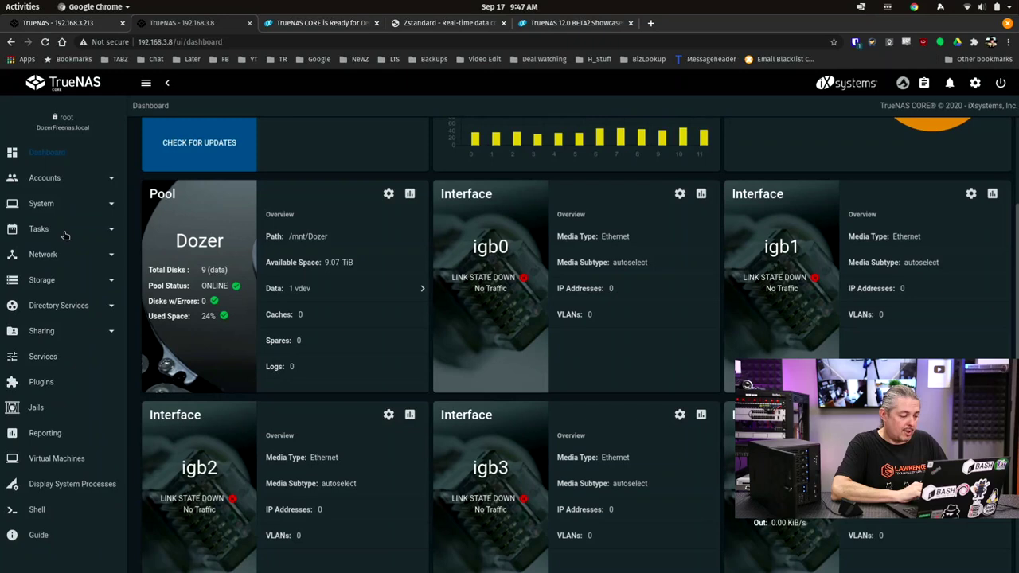
{"action": "left_click", "coordinate": [65, 233]}
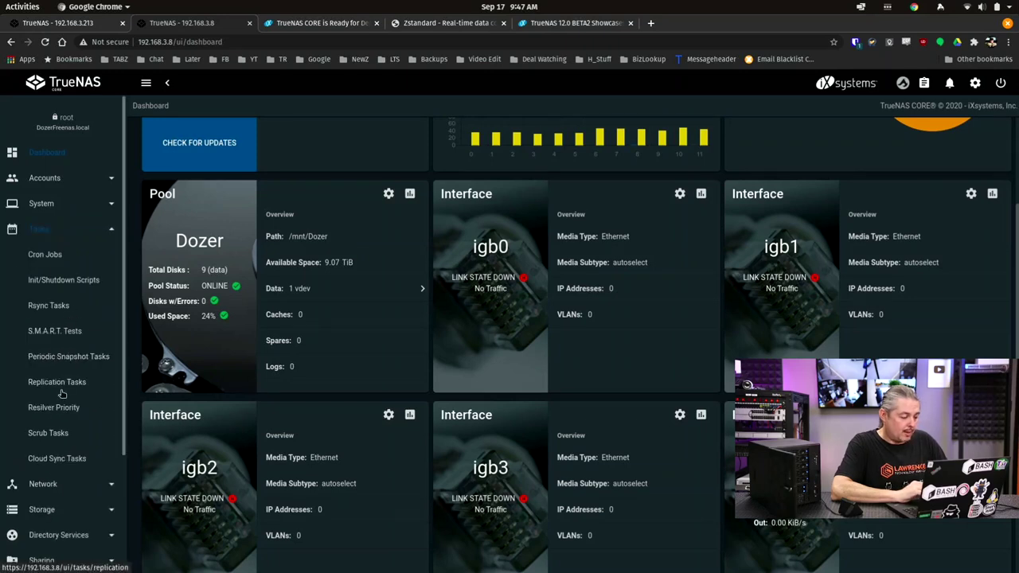
{"action": "left_click", "coordinate": [68, 385]}
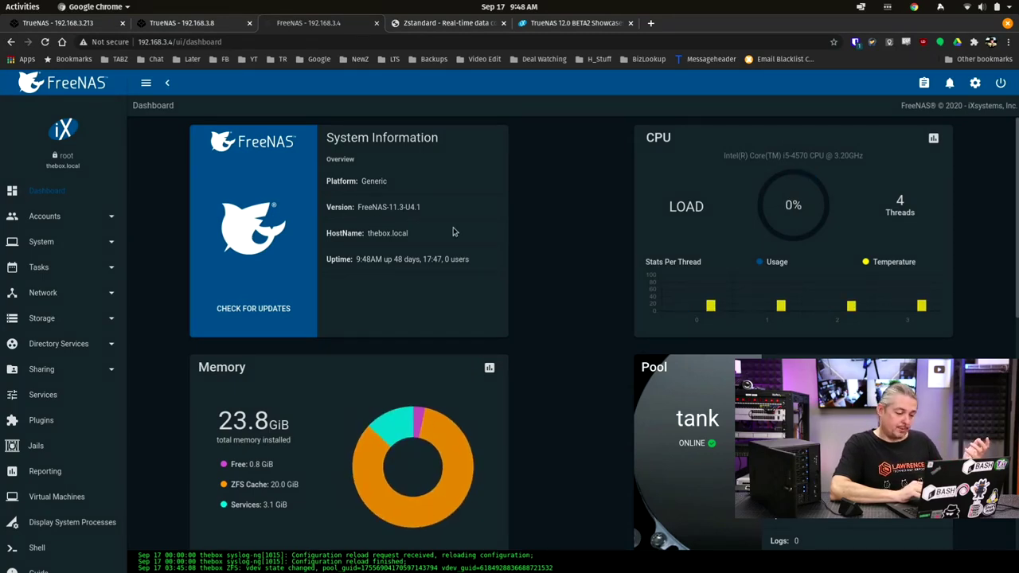
Step: Examine the FreeNAS dashboard and replication tasks at 192.168.3.4 and compare them with the replication tasks on 192.168.3.8
{"action": "scroll", "coordinate": [470, 269], "scroll_direction": "down", "scroll_amount": 1}
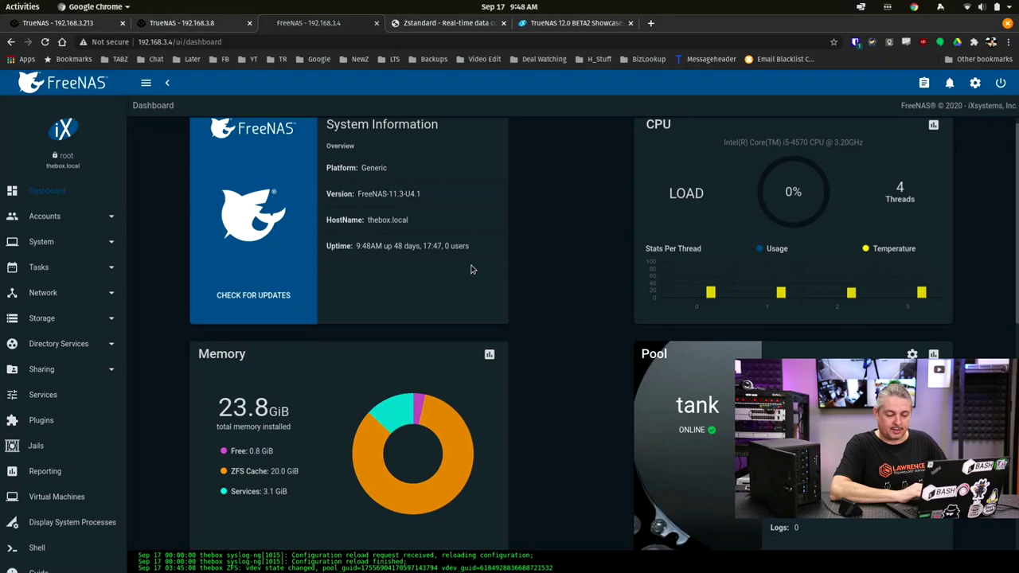
{"action": "scroll", "coordinate": [471, 269], "scroll_direction": "down", "scroll_amount": 2}
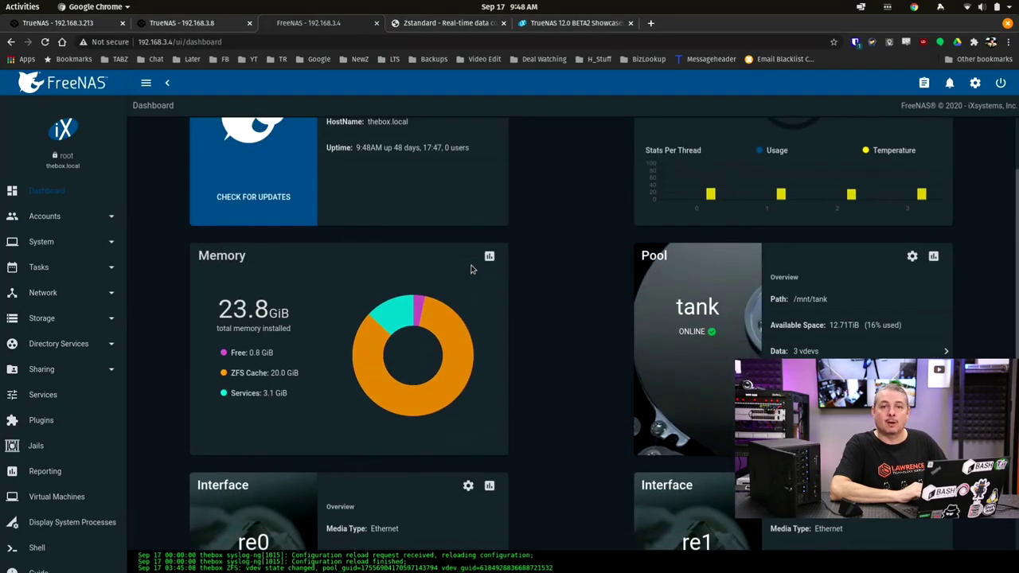
{"action": "left_click", "coordinate": [44, 319]}
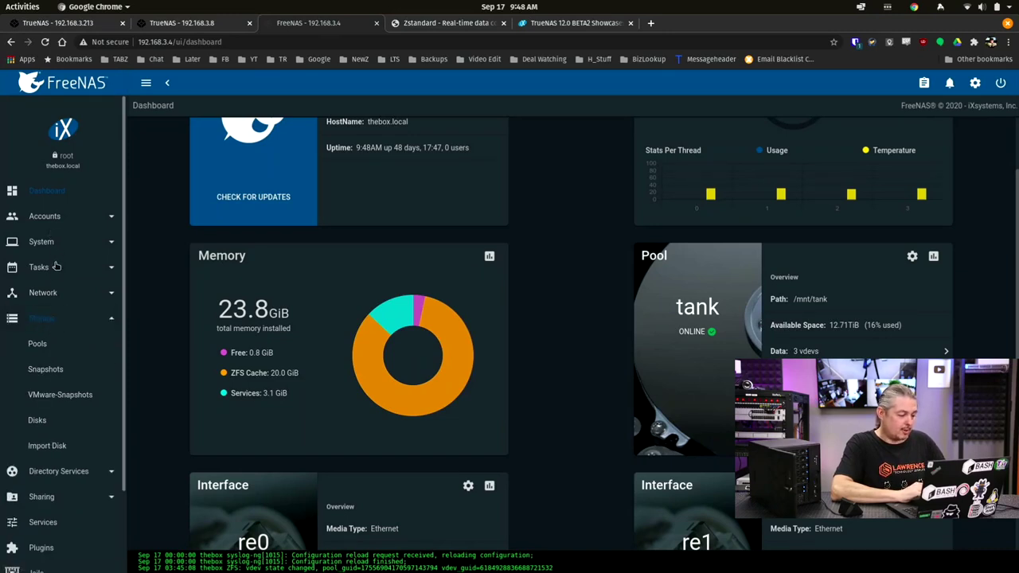
{"action": "left_click", "coordinate": [55, 267]}
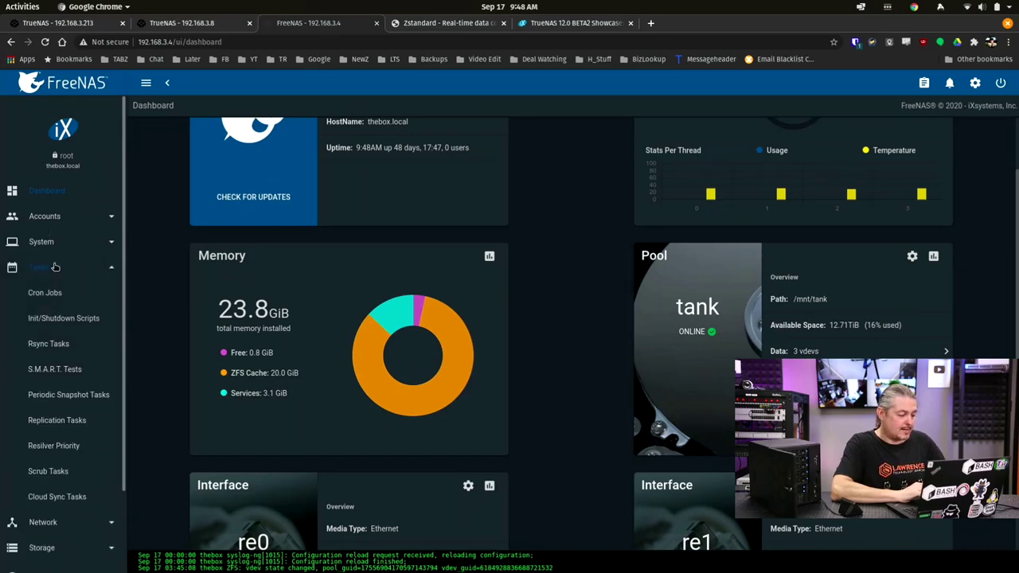
{"action": "left_click", "coordinate": [48, 422]}
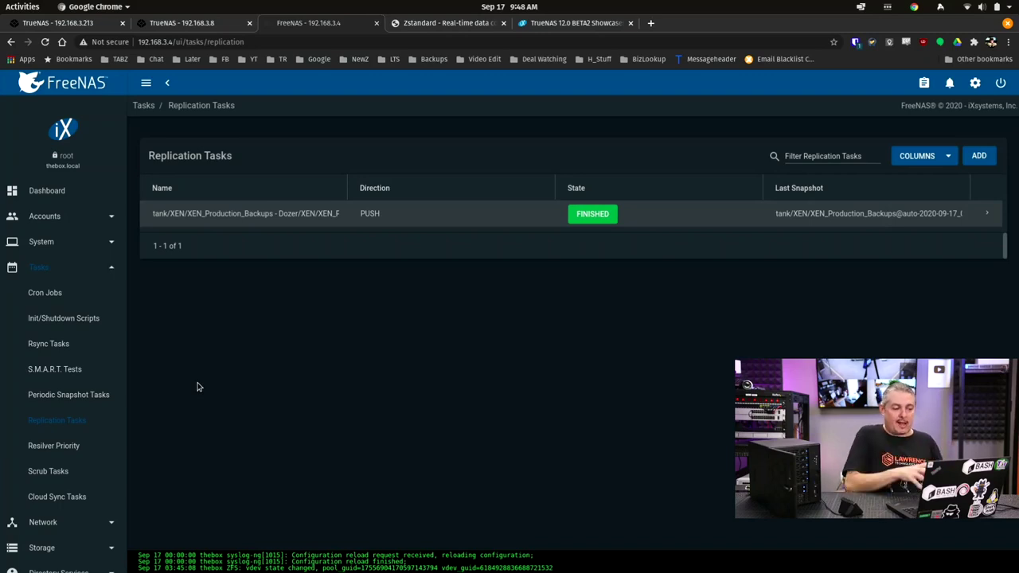
{"action": "left_click", "coordinate": [204, 26]}
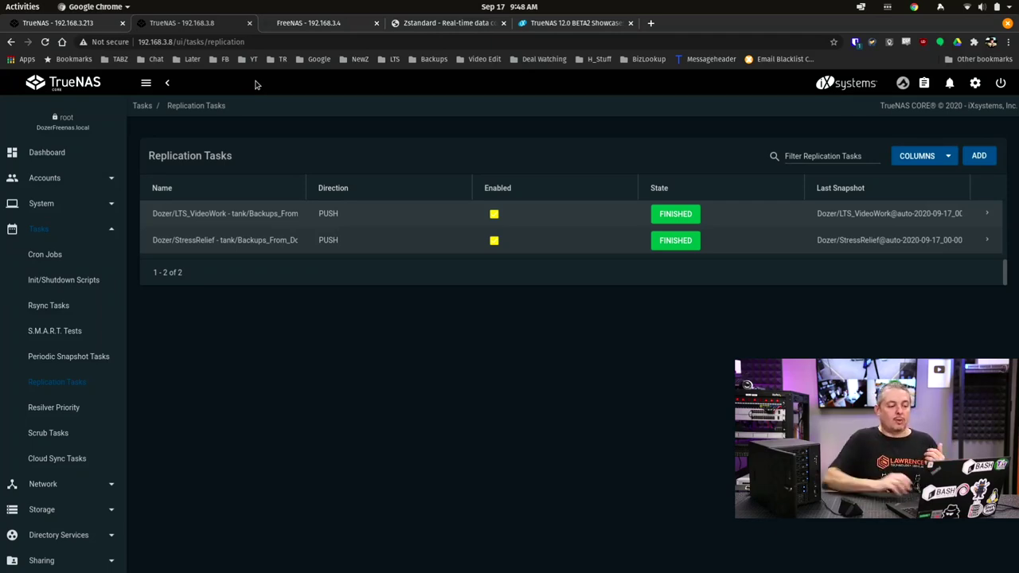
{"action": "left_click", "coordinate": [332, 32]}
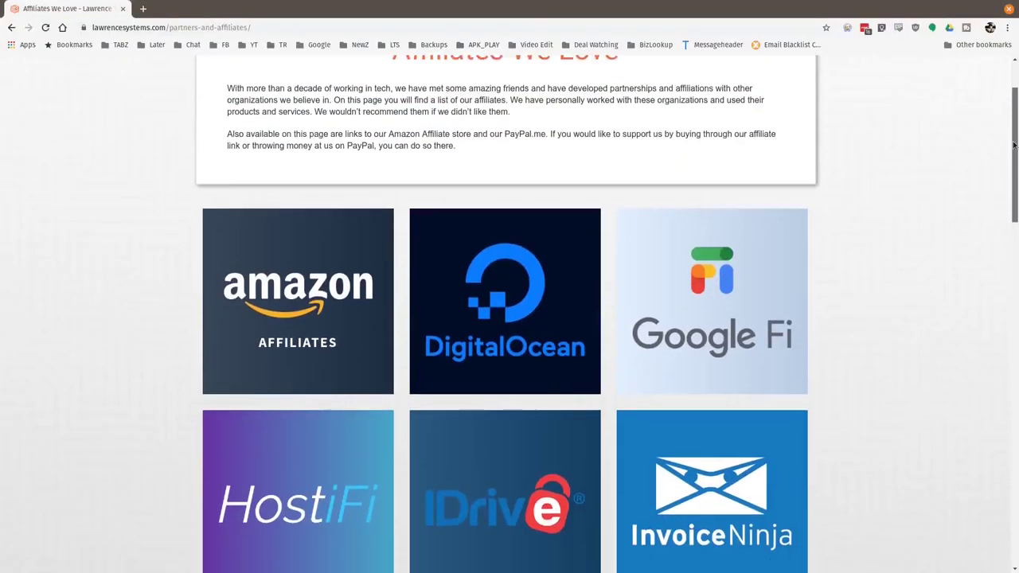
Step: Browse the partner offers on the Lawrence Systems affiliates page
{"action": "scroll", "coordinate": [1007, 204], "scroll_direction": "down", "scroll_amount": 3}
{"action": "left_click_drag", "start_coordinate": [1007, 204], "coordinate": [1001, 304]}
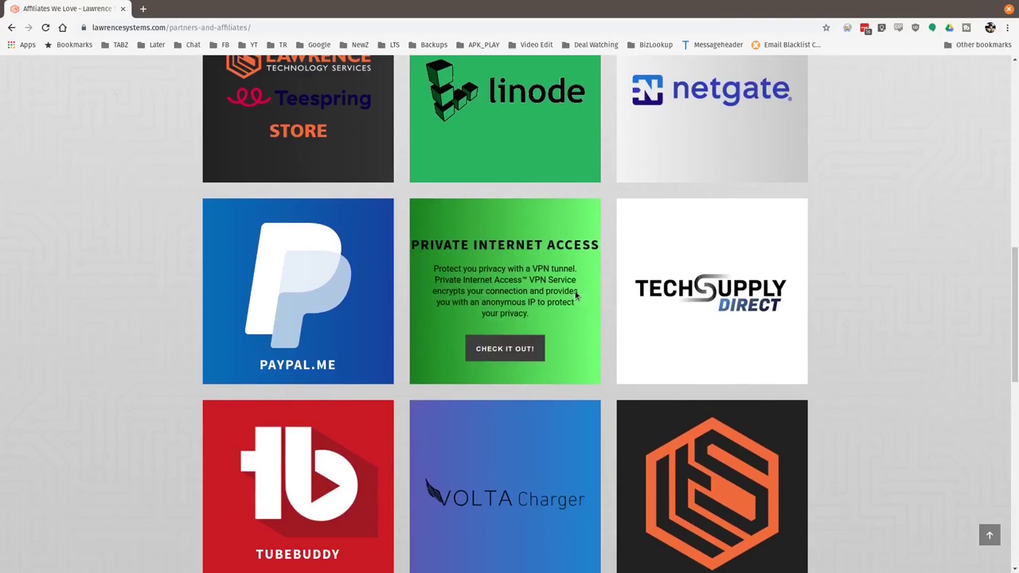